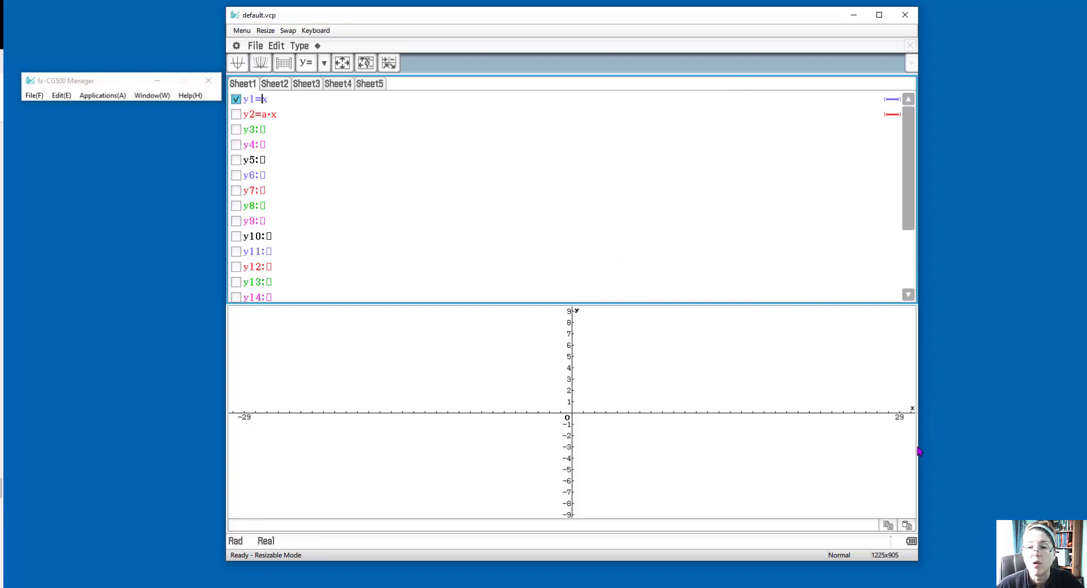
Set up the emulator window with the soft keyboard shown, and switch the emulator to fixed-size calculator mode
drag(922, 452, 1005, 450)
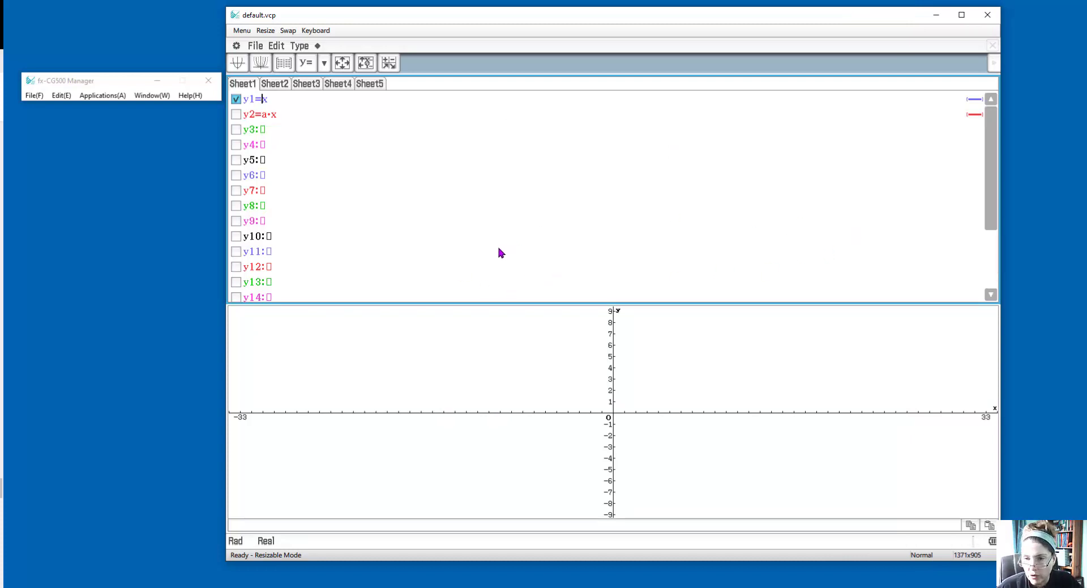
click(315, 30)
drag(673, 18, 94, 144)
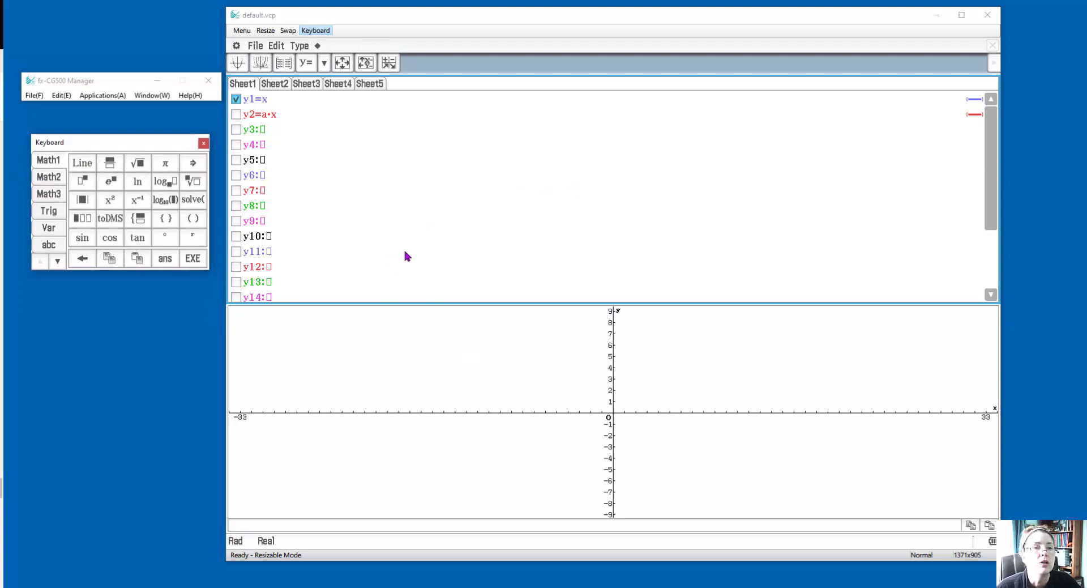
click(151, 95)
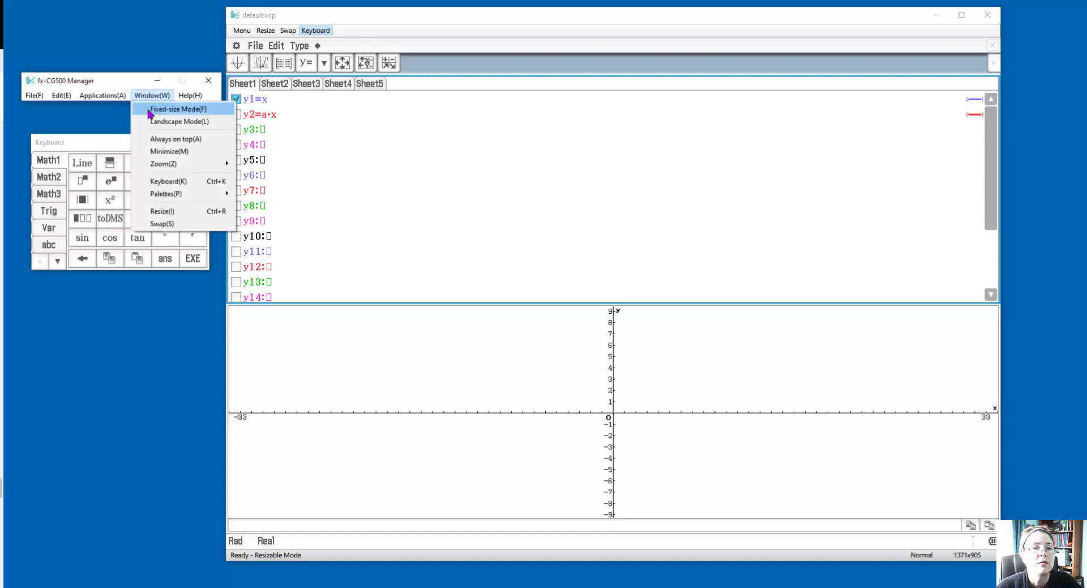
click(150, 111)
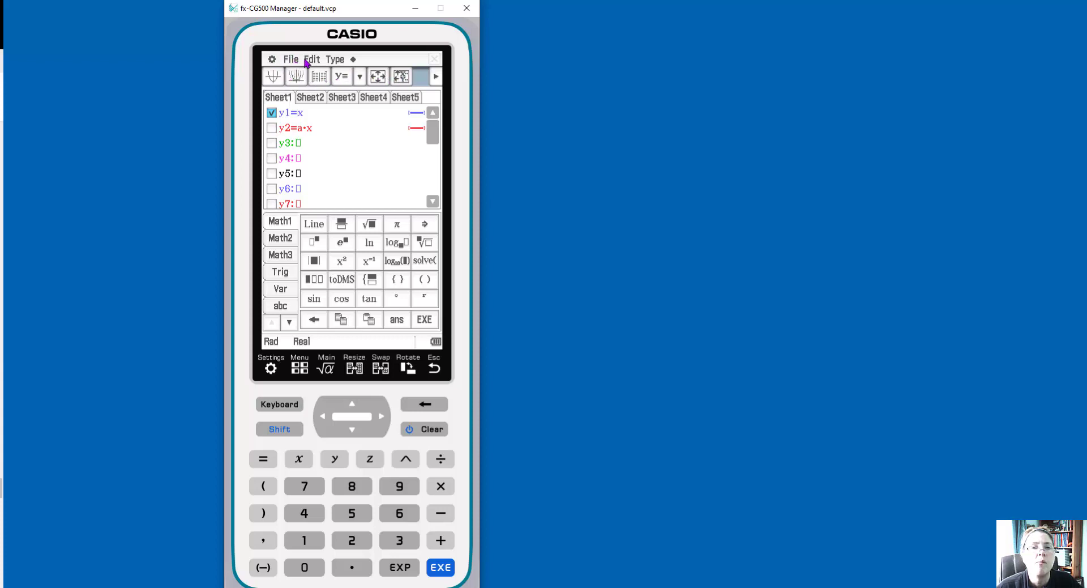
Open the Graph Format settings, then leave them and reopen the Graph & Table application from the main menu
click(334, 60)
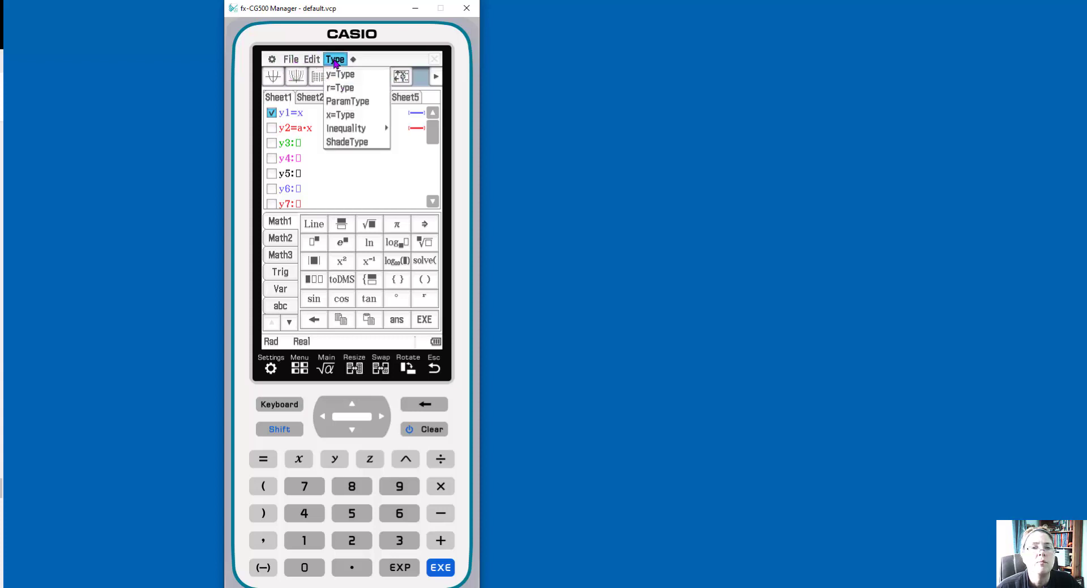
click(274, 62)
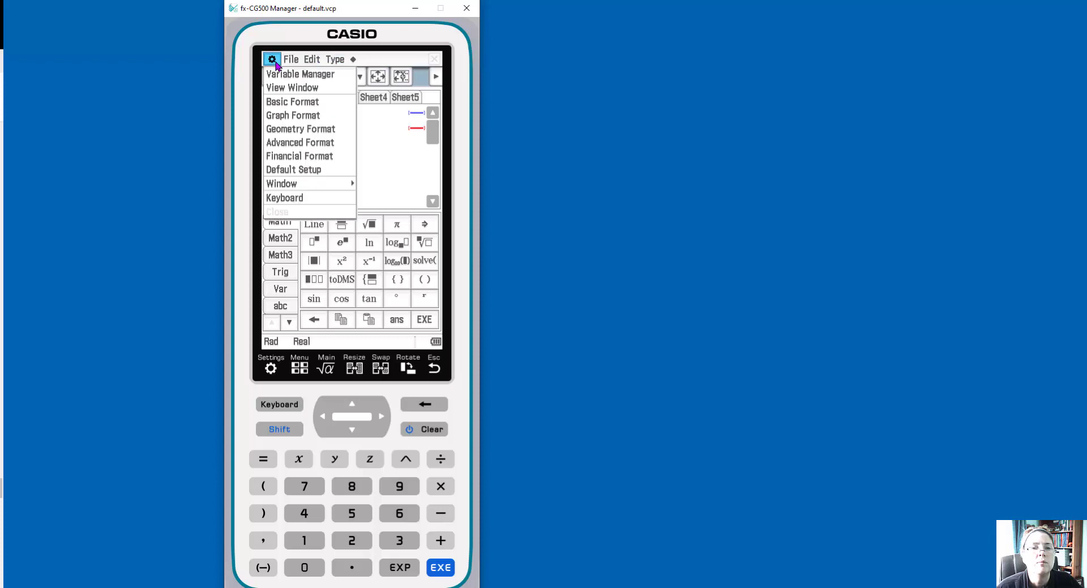
click(281, 115)
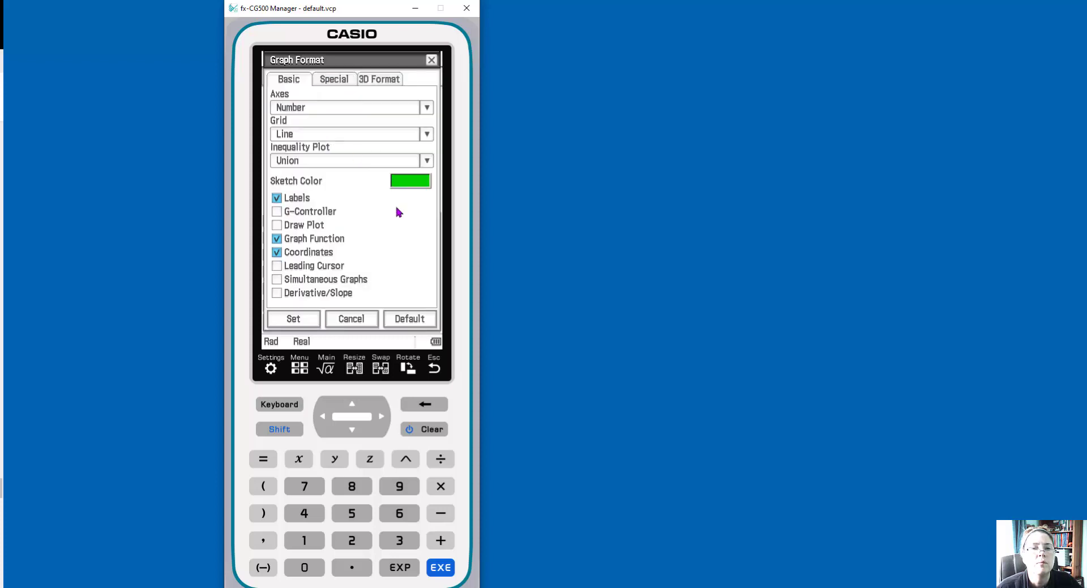
click(301, 368)
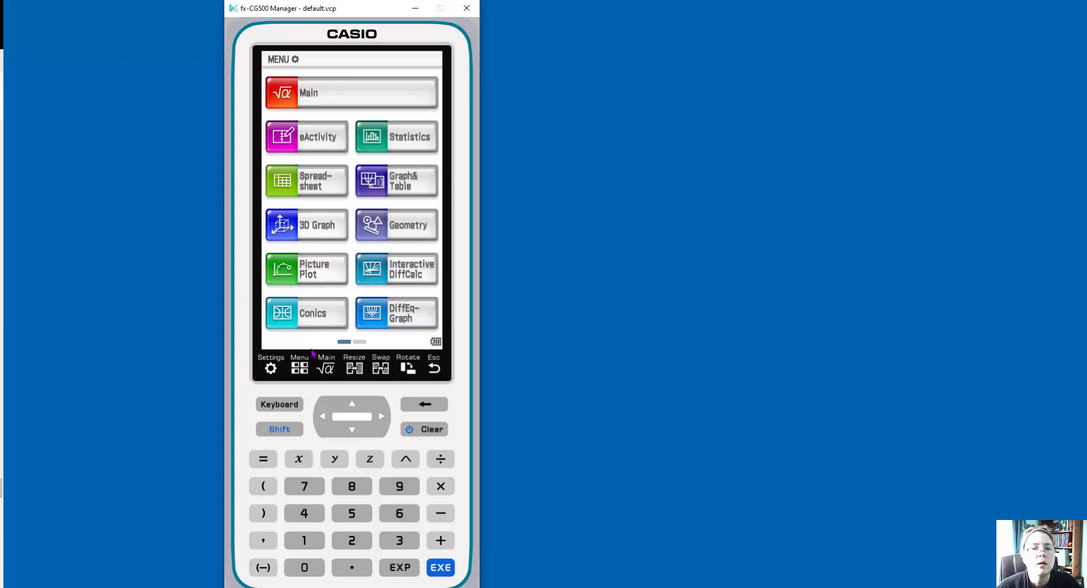
click(408, 186)
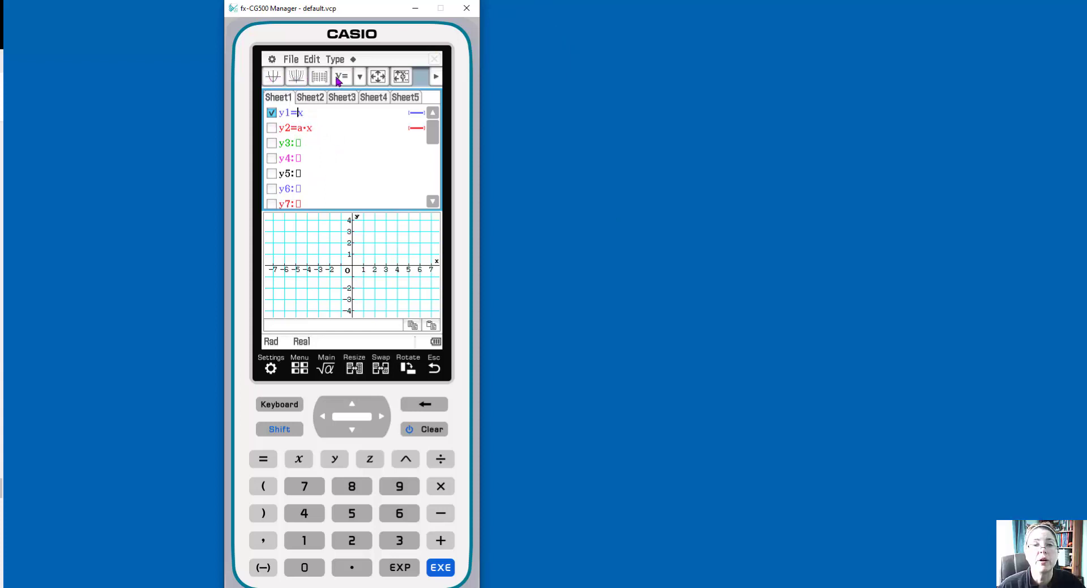
Graph the checked function y1=x
click(360, 77)
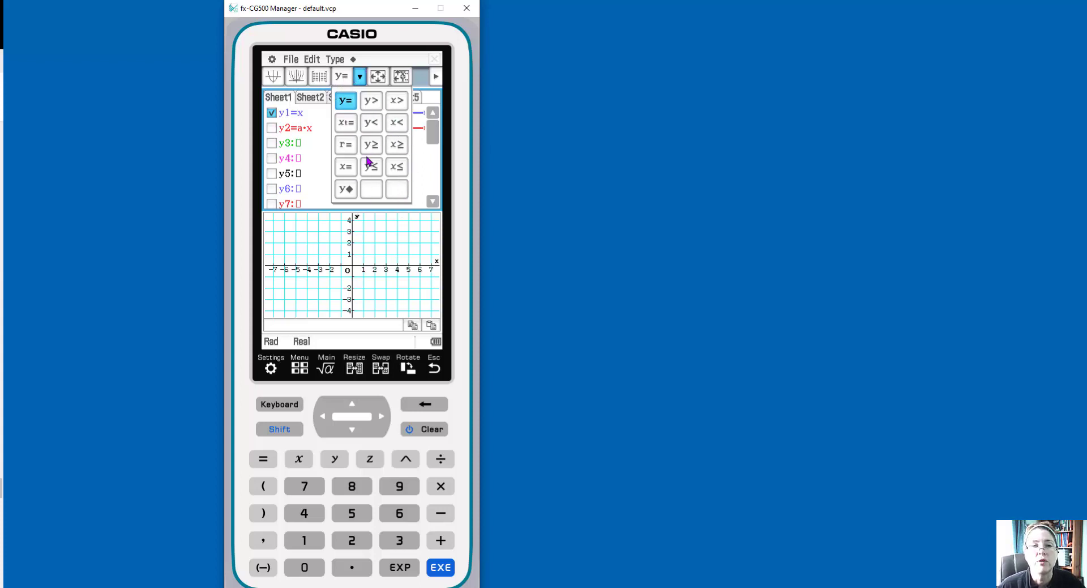
click(272, 79)
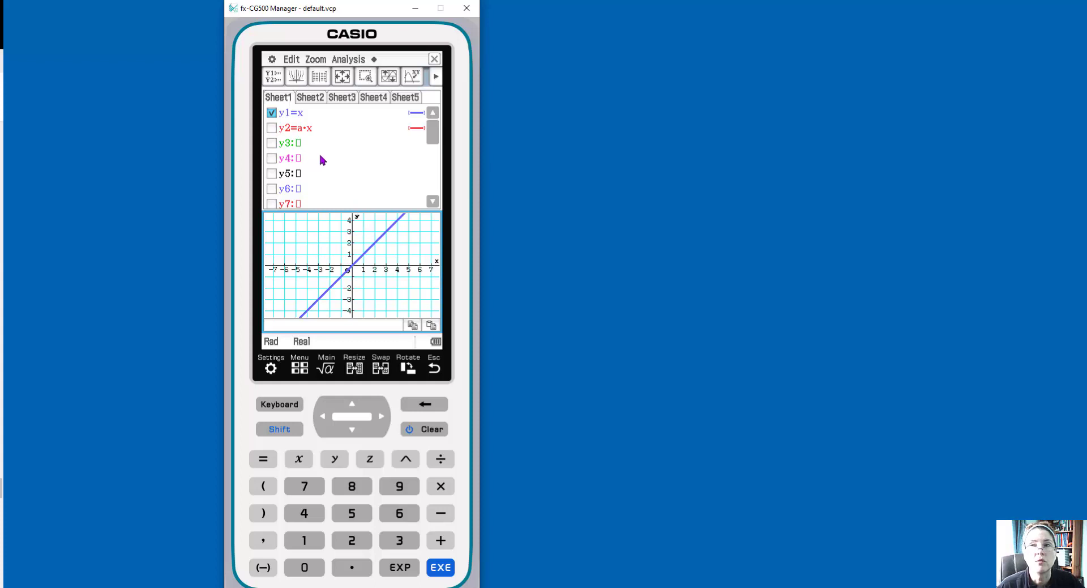
Select y2, clear its expression and enter y2=m·x as the new function
click(271, 128)
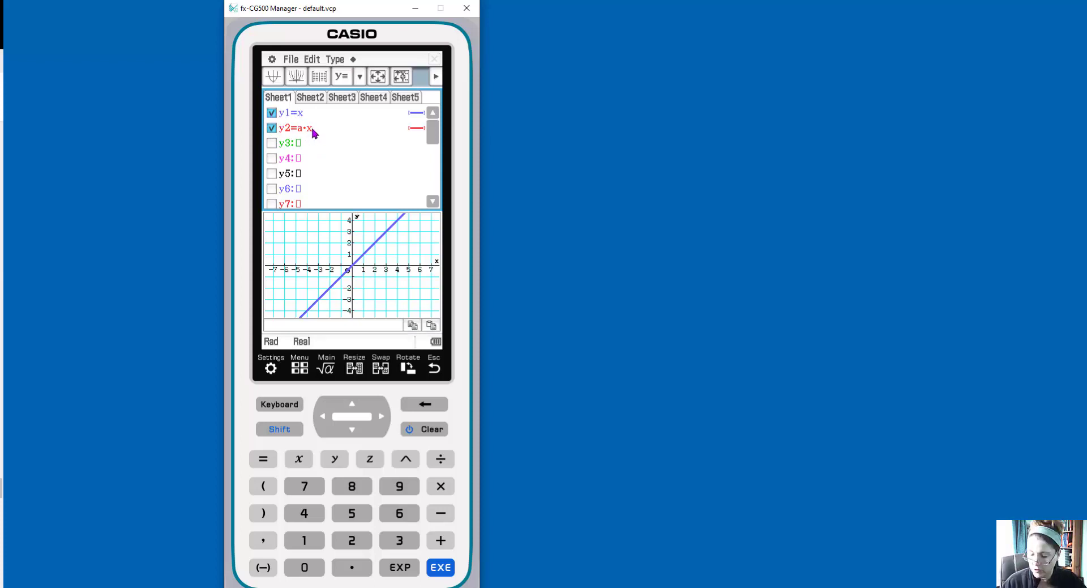
key(BackSpace)
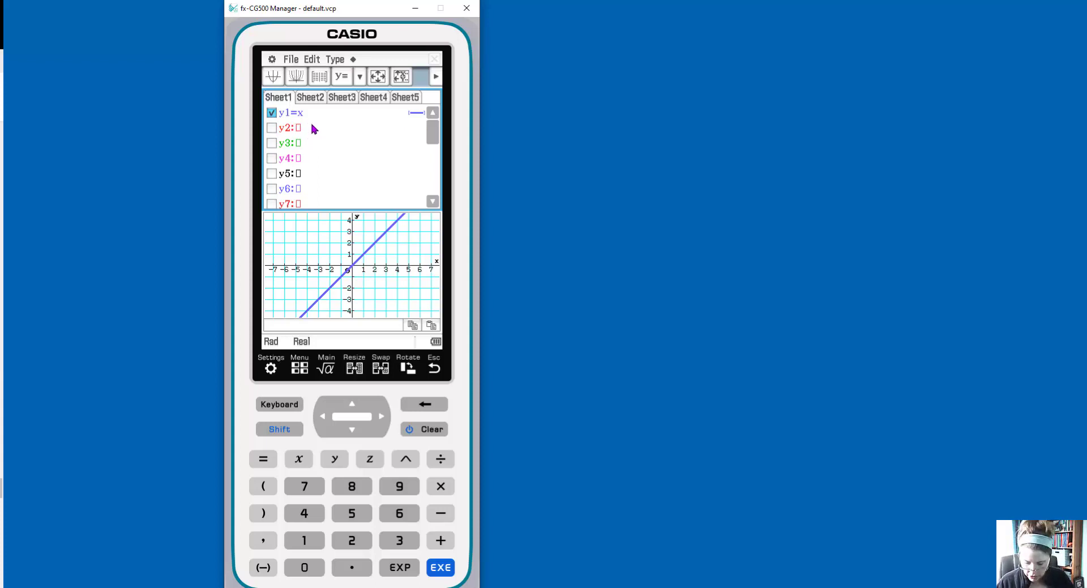
text(mx)
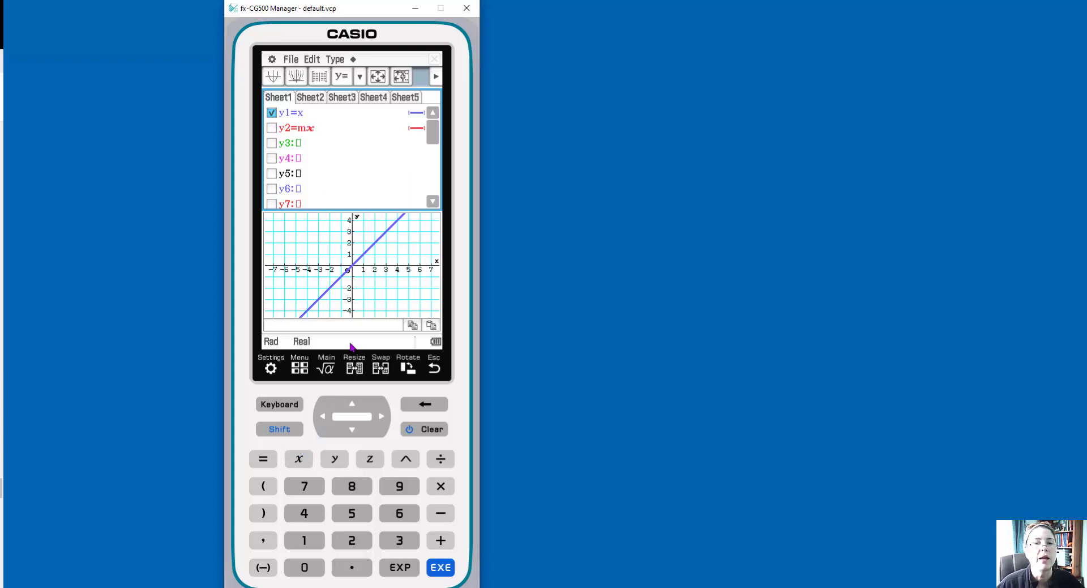
click(441, 567)
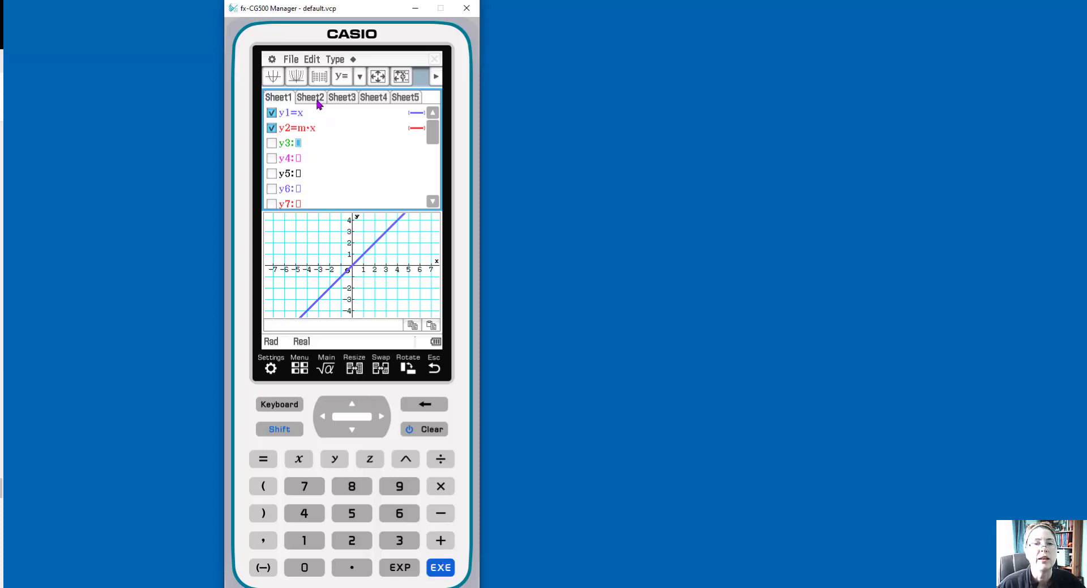
Graph y1 and y2 with a slider for m, and move the slider panel above the graph area
click(296, 77)
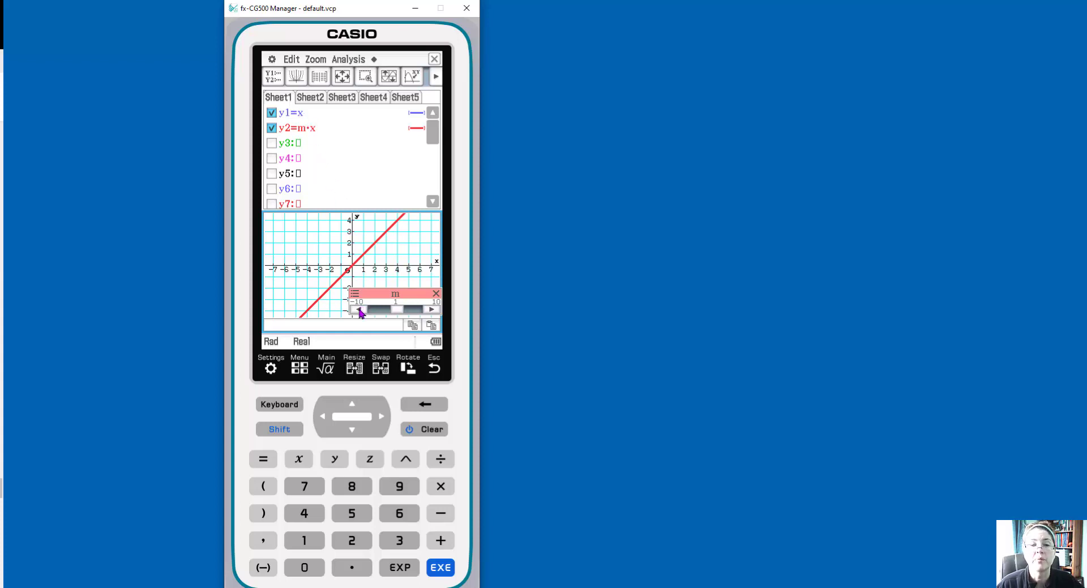
drag(379, 296, 370, 166)
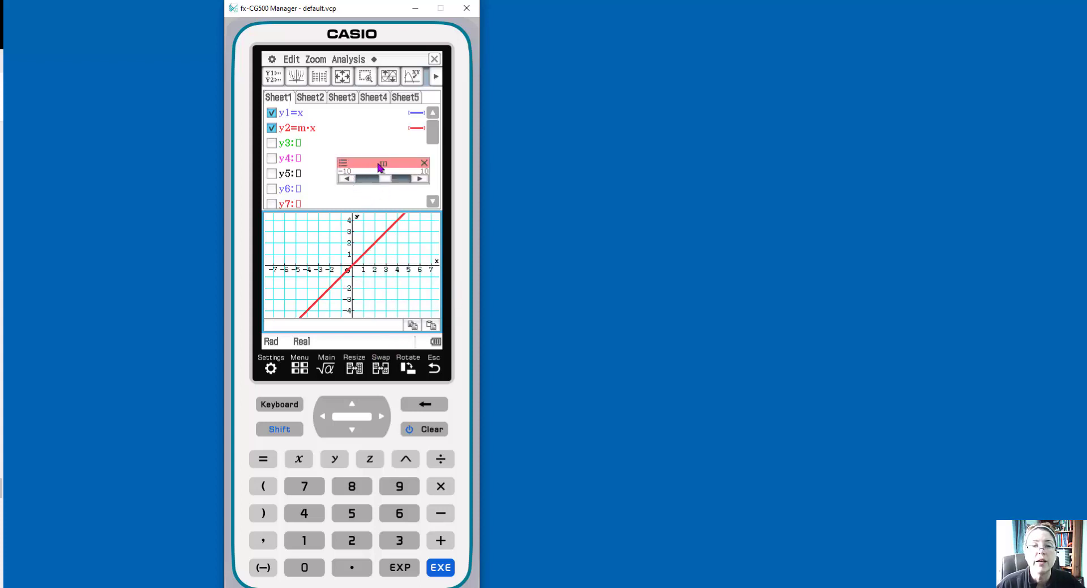
Open the m slider's settings and set its step to .5
click(342, 163)
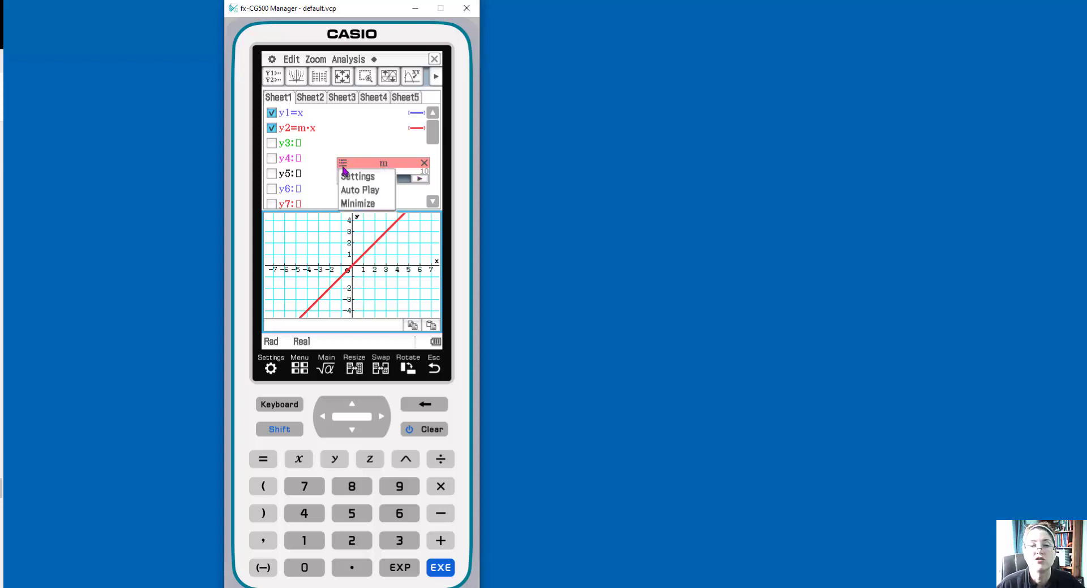
click(358, 177)
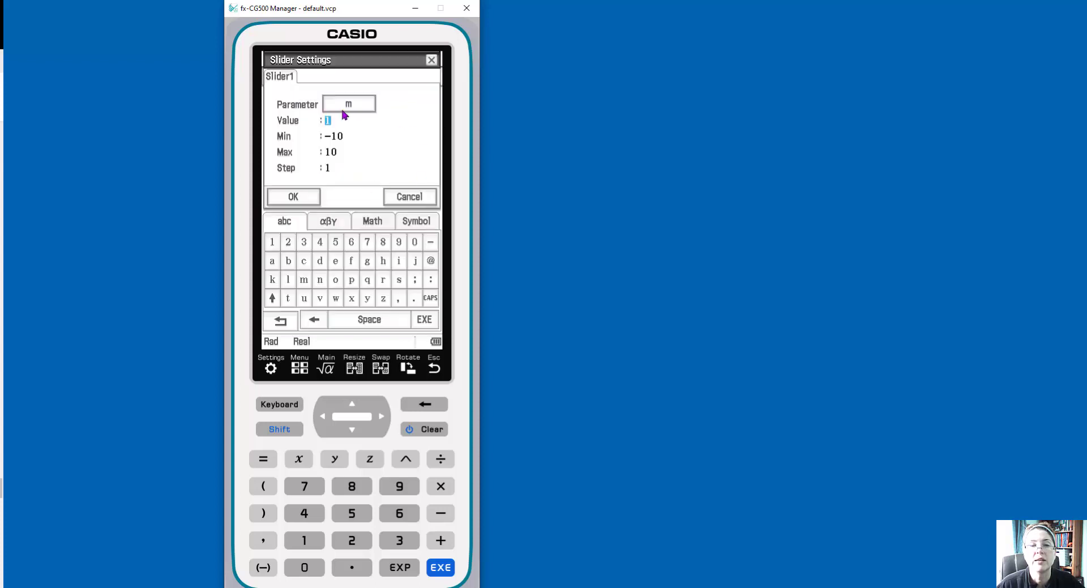
click(328, 168)
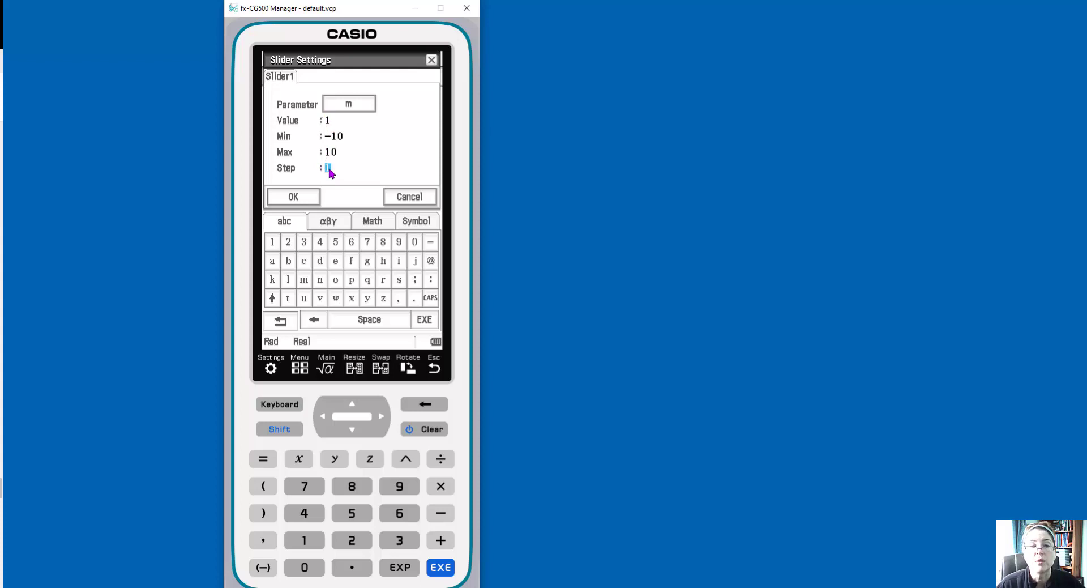
text(.)
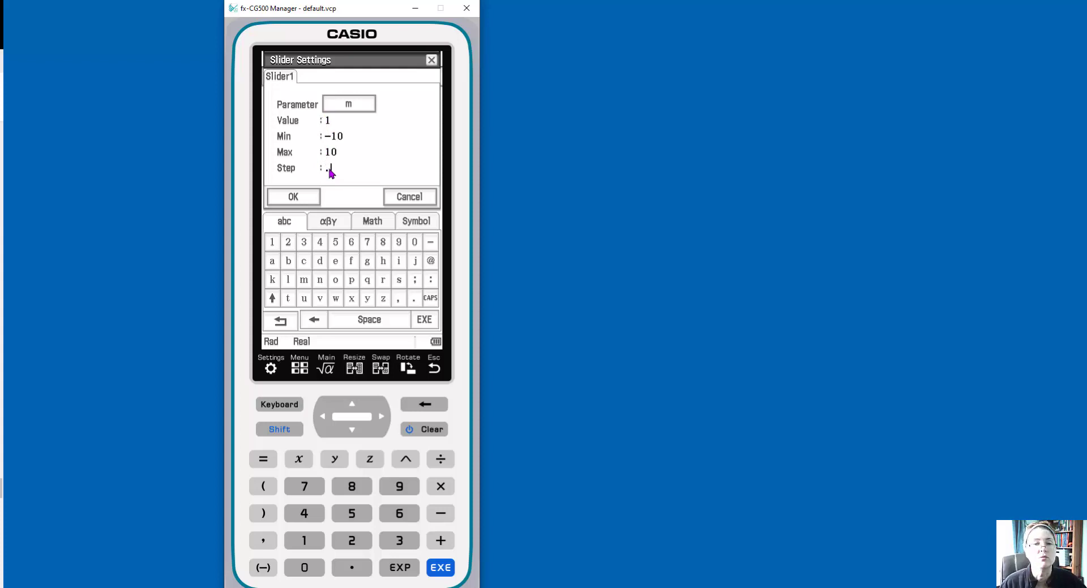
text(5)
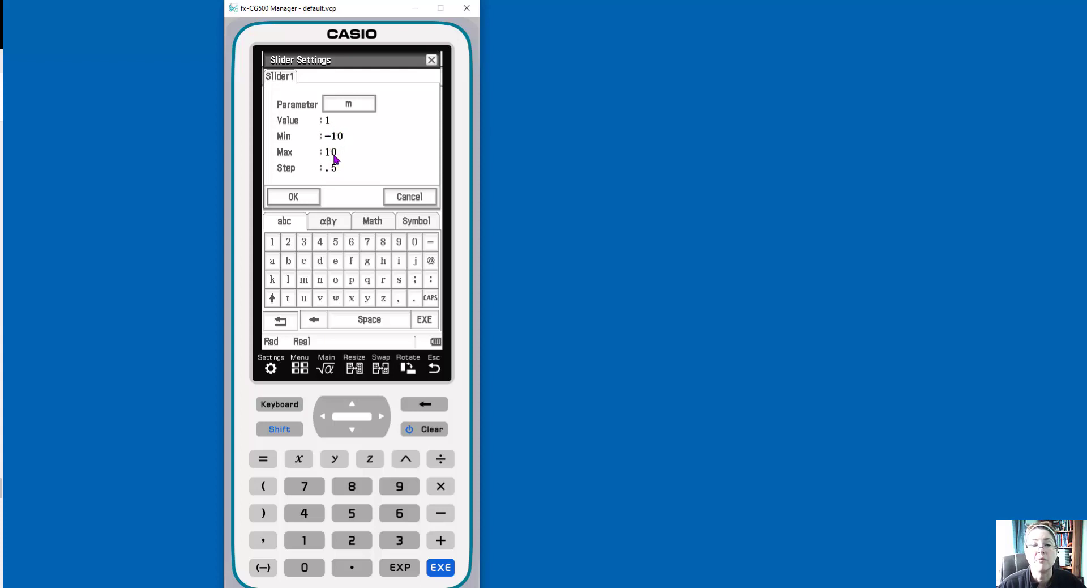
click(297, 198)
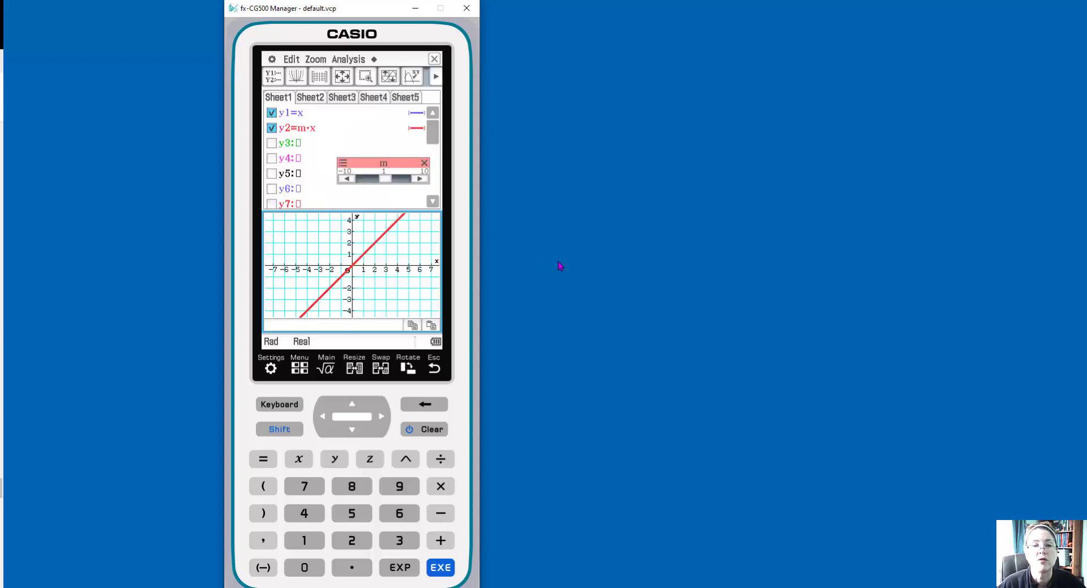
Increase m step by step with the slider up to 10
click(420, 179)
click(420, 179)
click(421, 179)
click(420, 179)
click(420, 179)
click(420, 179)
click(420, 179)
click(420, 179)
click(420, 179)
click(420, 179)
click(420, 179)
click(420, 179)
click(420, 179)
click(420, 179)
click(420, 179)
click(420, 179)
click(420, 179)
click(420, 179)
click(421, 178)
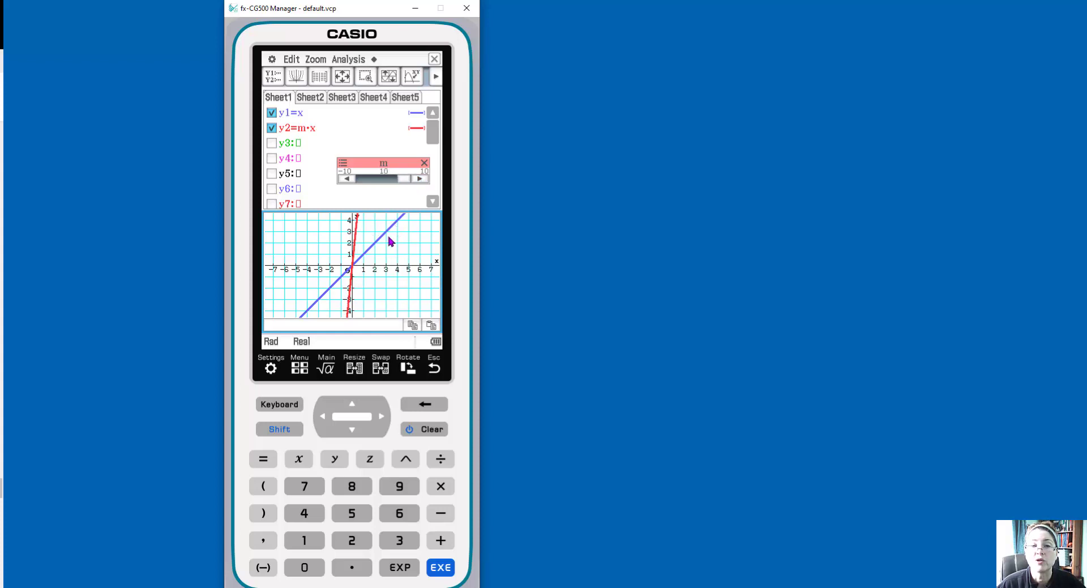
Decrease m step by step with the slider, then jump it down to -10
click(347, 179)
click(347, 179)
click(347, 180)
click(347, 180)
click(346, 179)
click(347, 180)
click(346, 180)
click(347, 179)
click(347, 179)
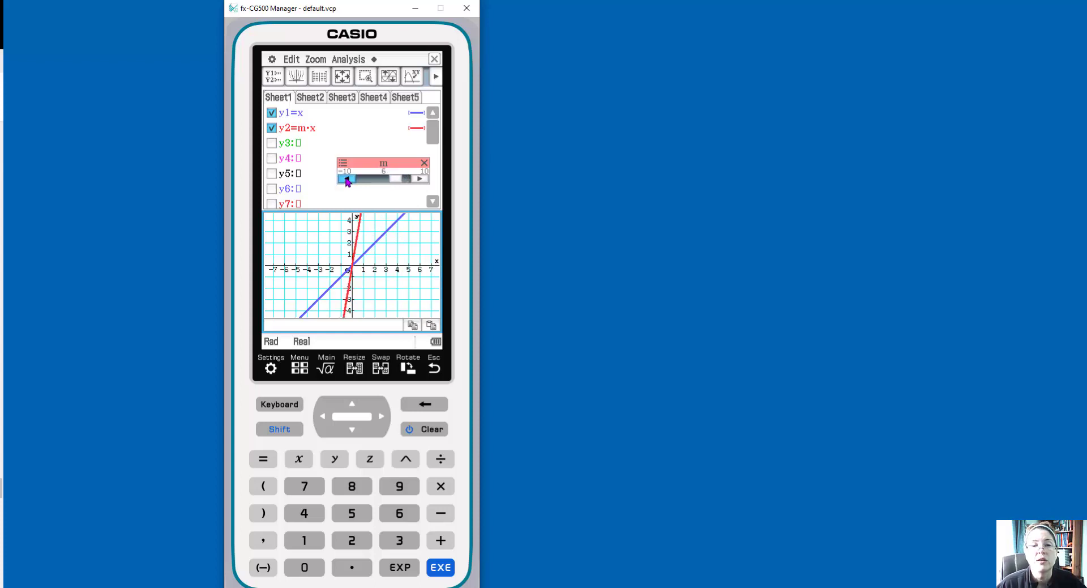
click(347, 180)
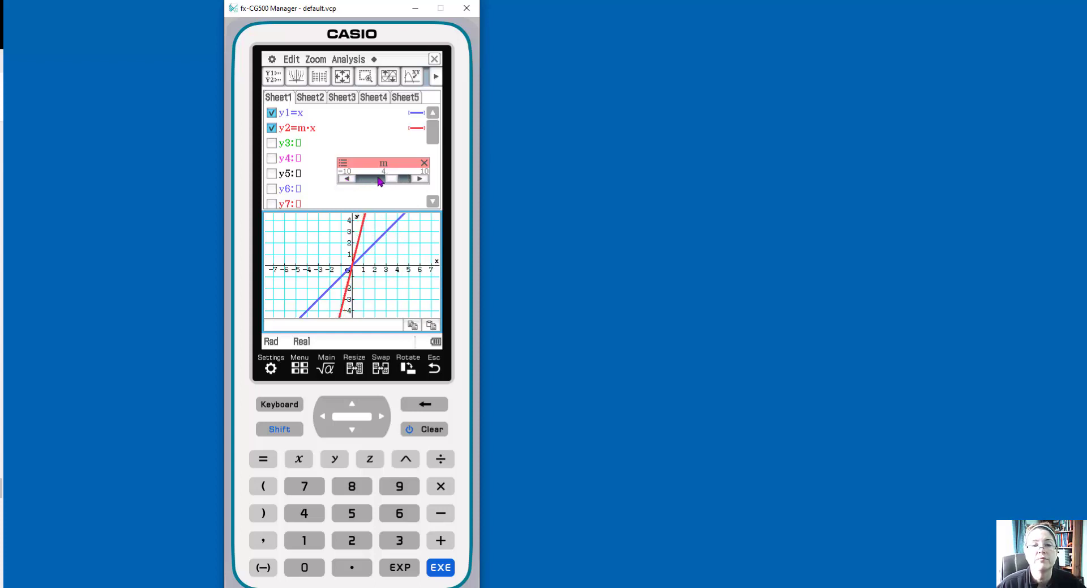
click(361, 180)
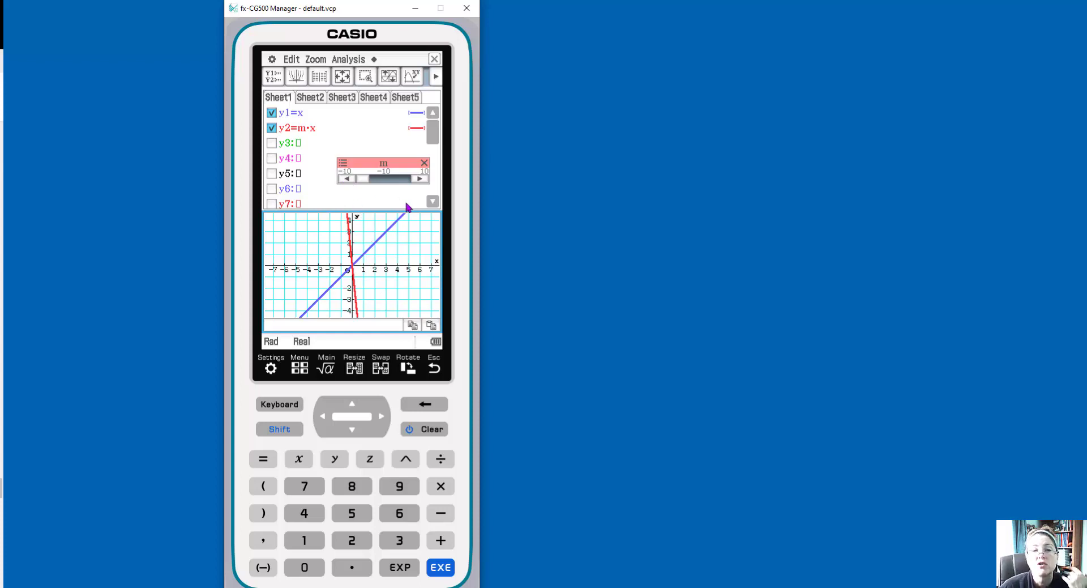
Enter y3=x+b and graph it, adding a second slider for b
click(271, 145)
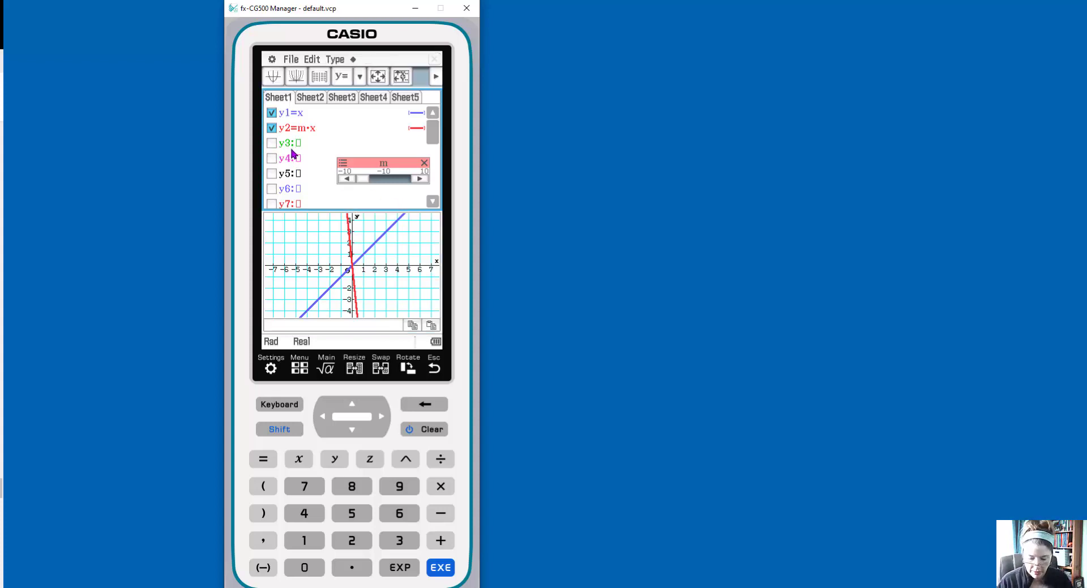
click(300, 460)
click(441, 540)
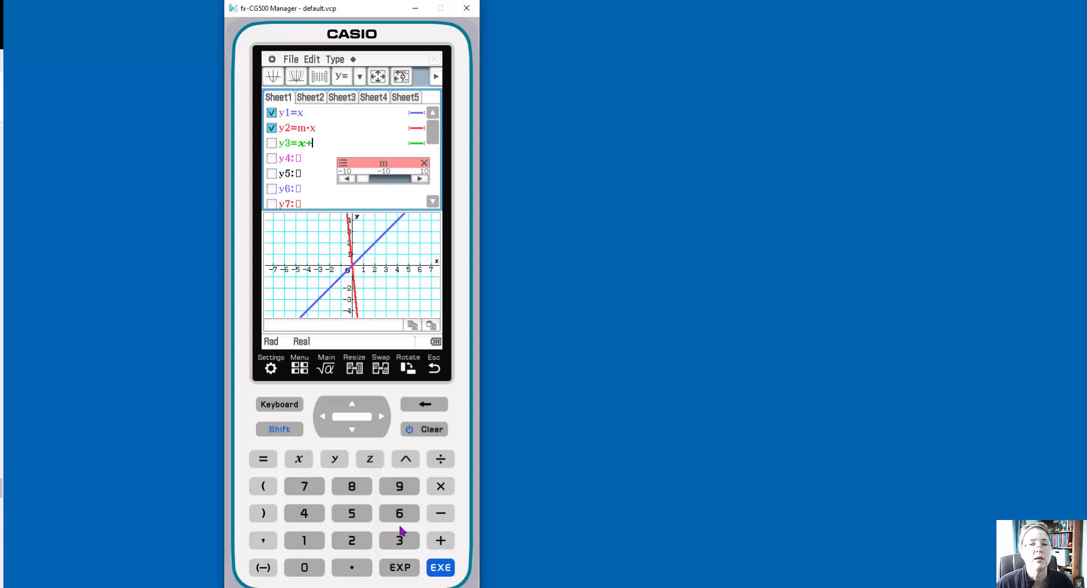
text(b)
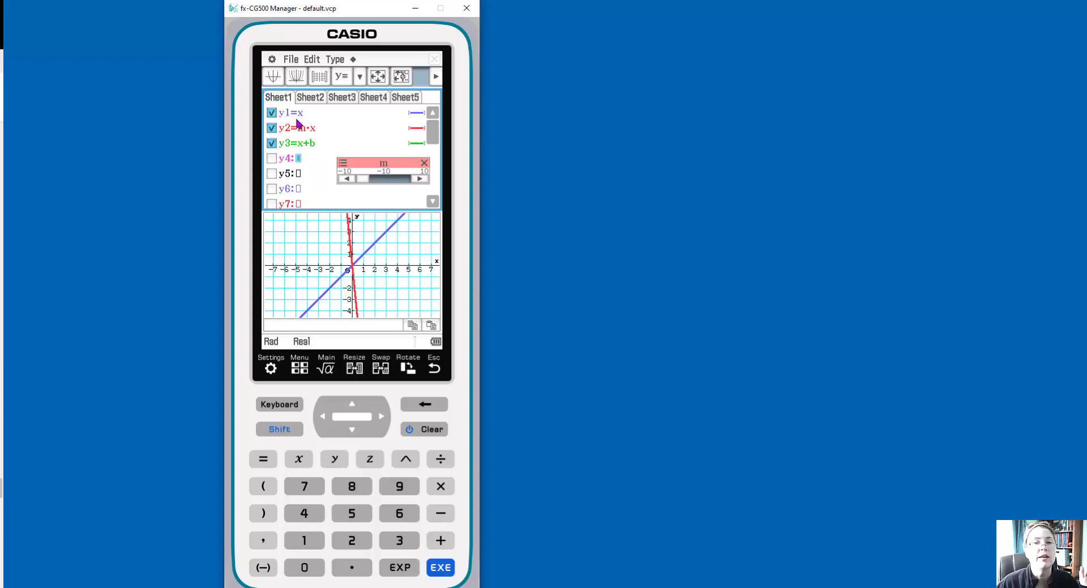
click(297, 76)
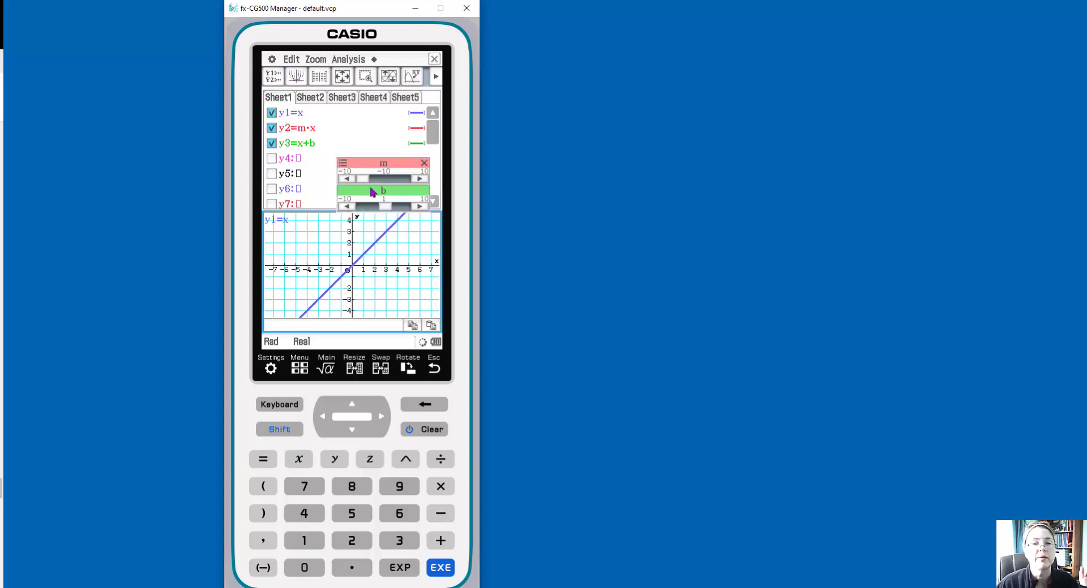
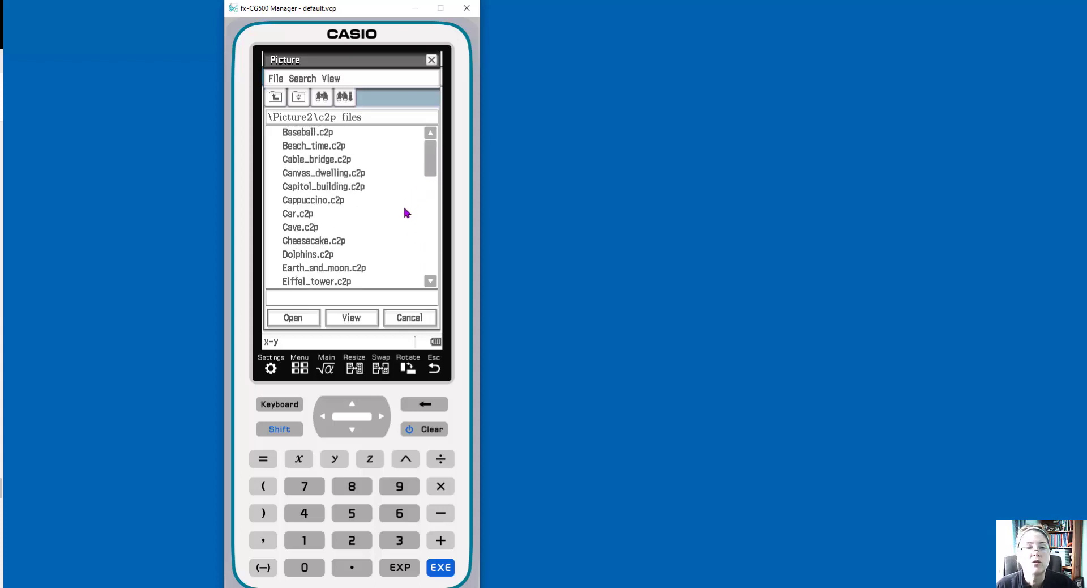
Preview the Canvas_dwelling.c2p picture and open it as the plot background
click(320, 177)
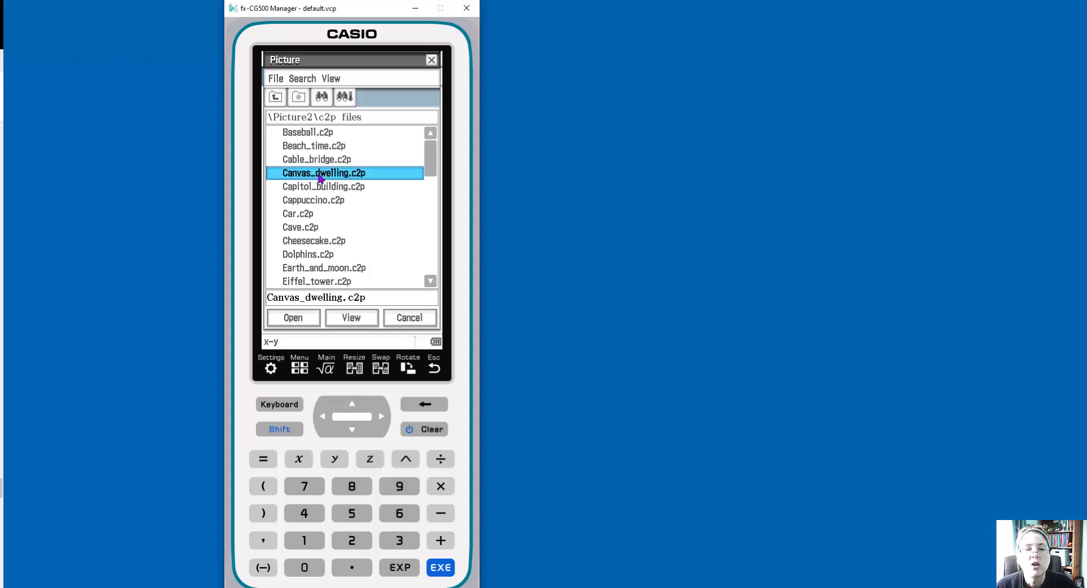
click(361, 319)
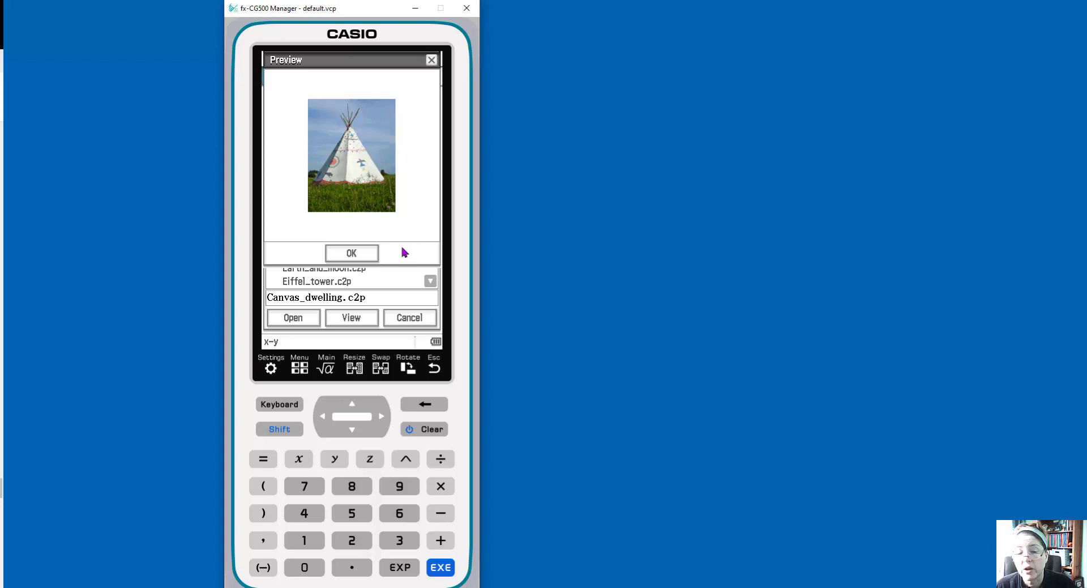
click(359, 257)
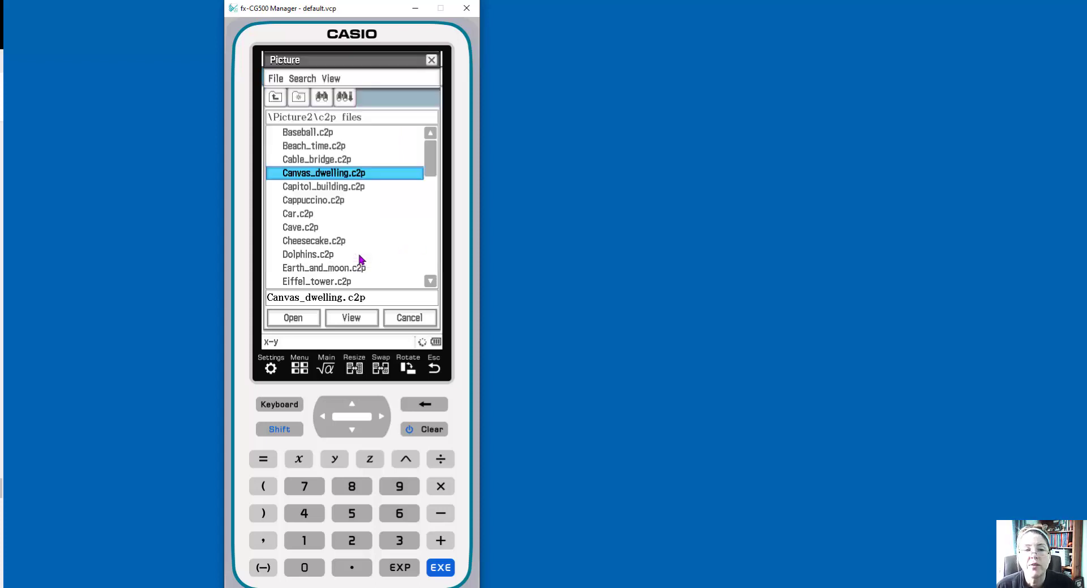
click(293, 317)
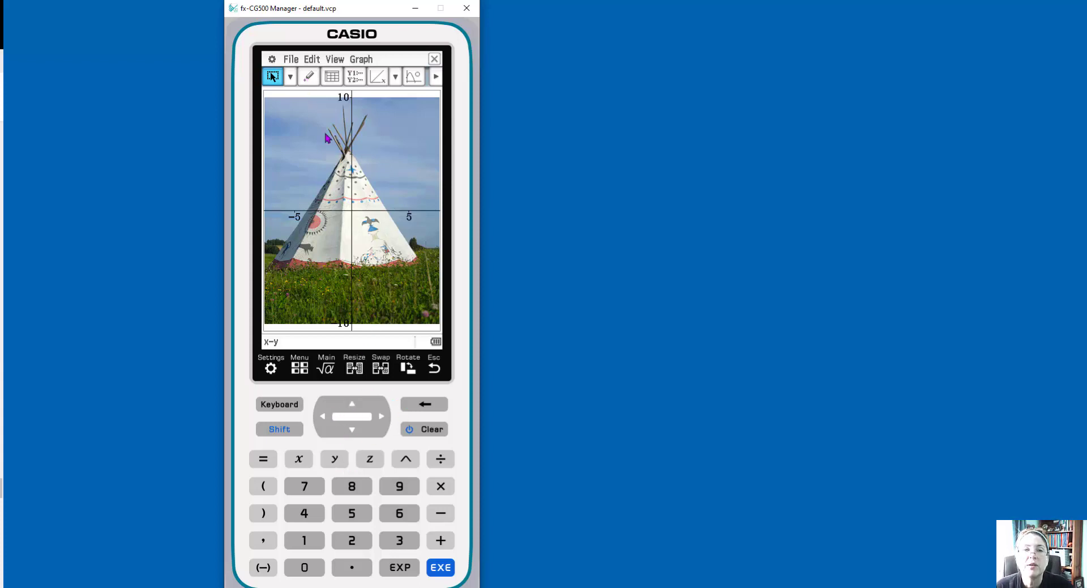
Plot six points along the tepee's left edge, from its base up to its tip
click(311, 77)
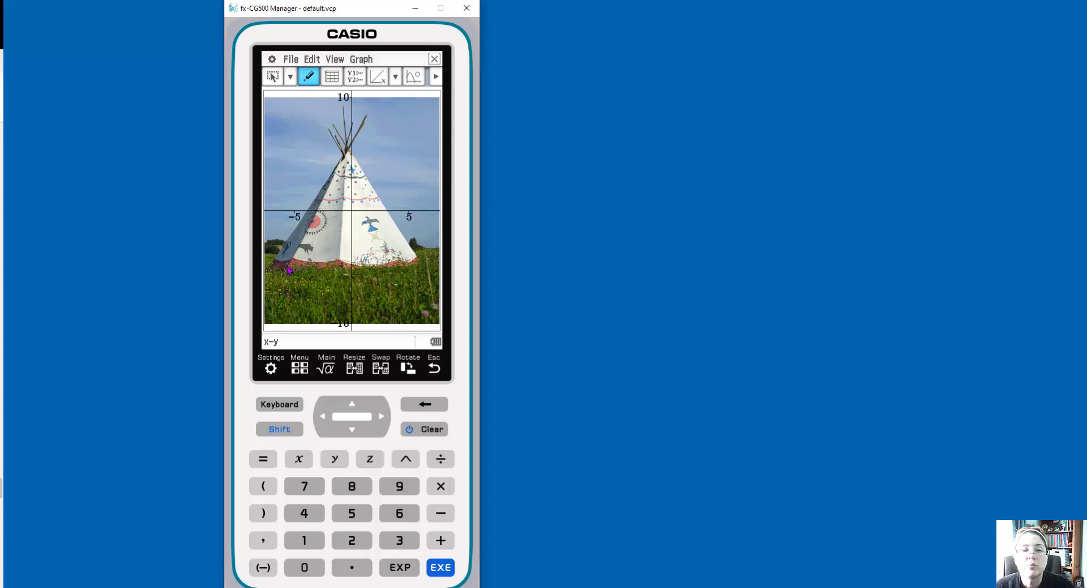
click(288, 266)
click(305, 235)
click(317, 209)
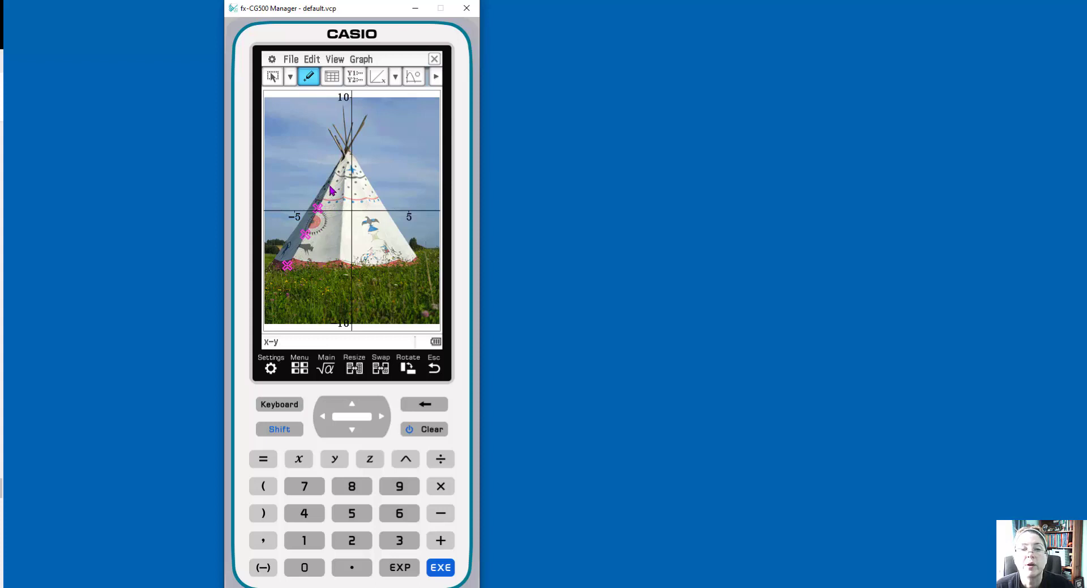
click(329, 185)
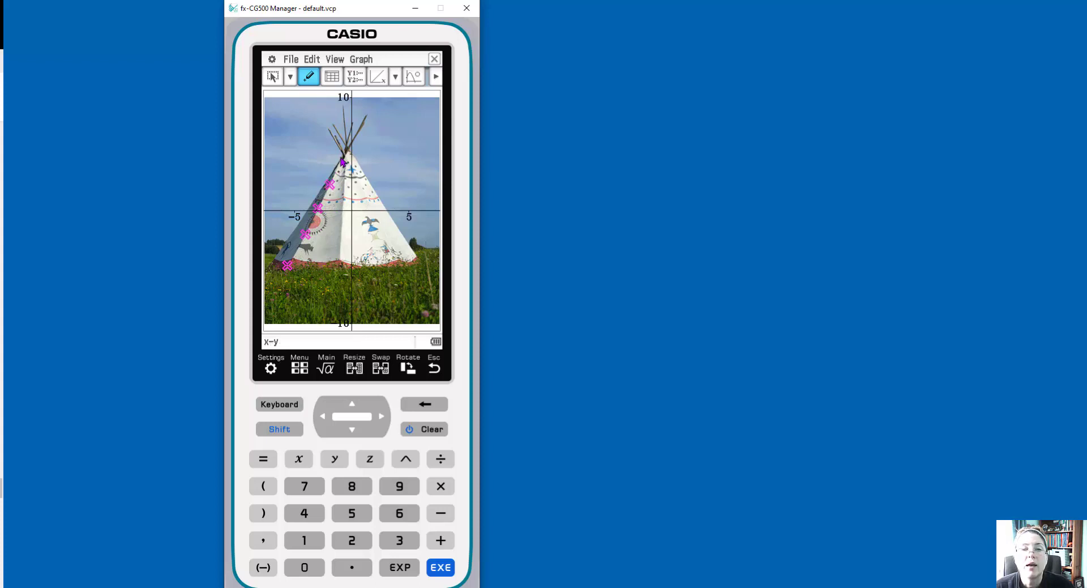
click(337, 168)
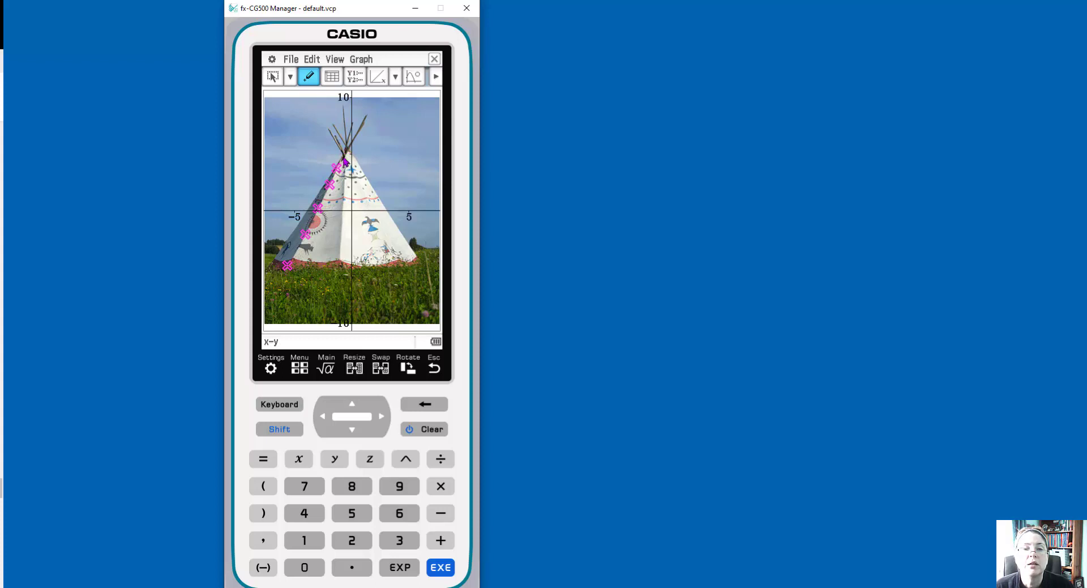
click(347, 140)
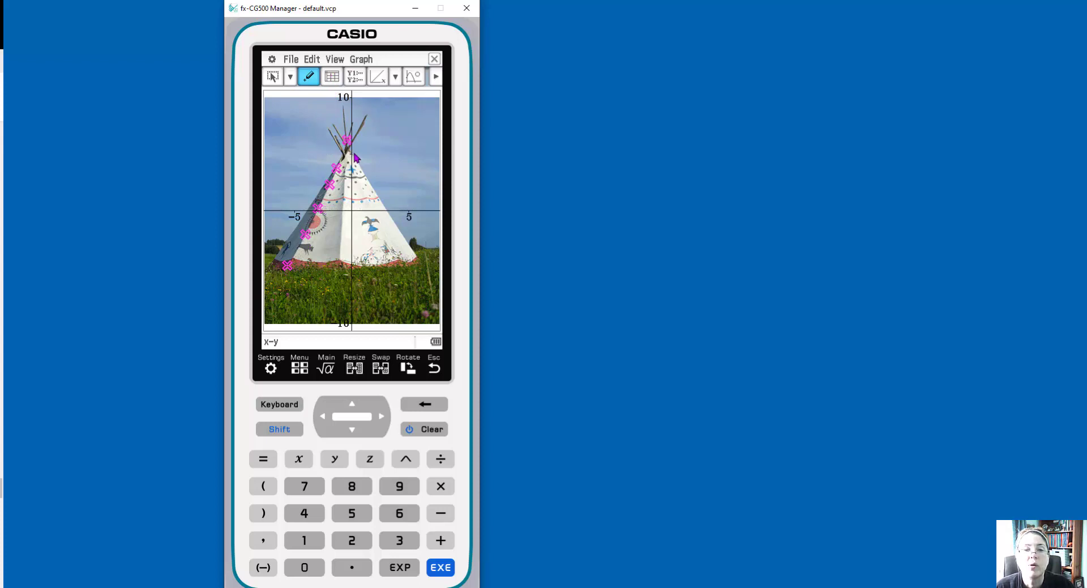
Show the points' coordinate list and run a linear regression y=a·x+b, copying the formula to py1
click(333, 77)
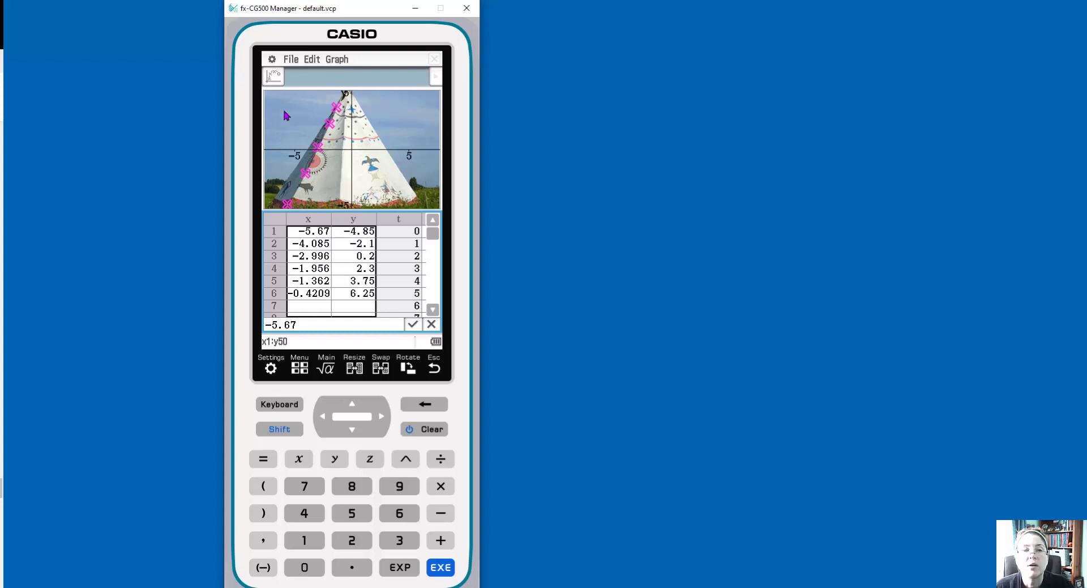
click(274, 80)
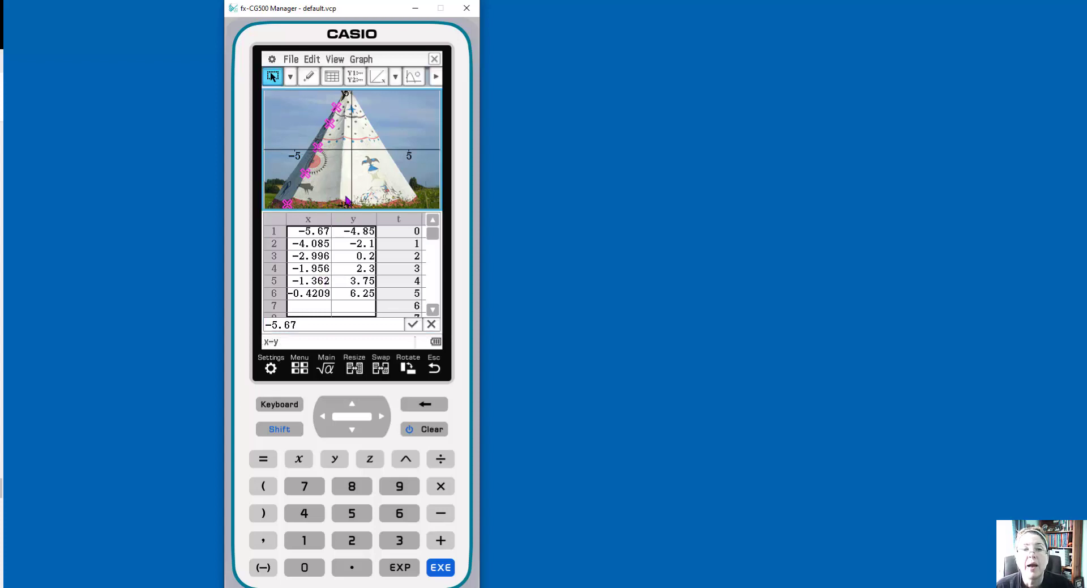
click(378, 79)
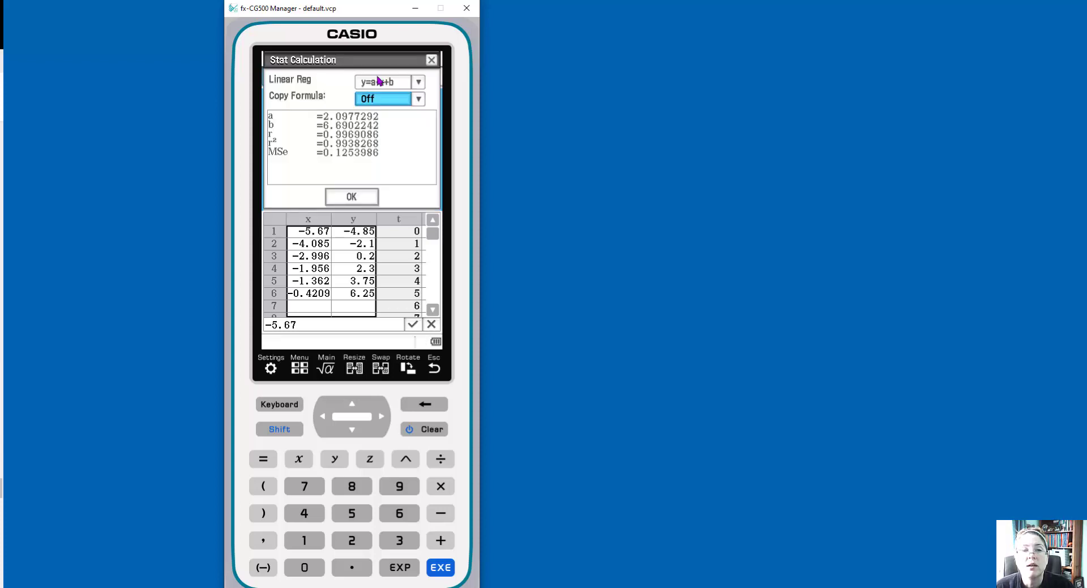
click(418, 82)
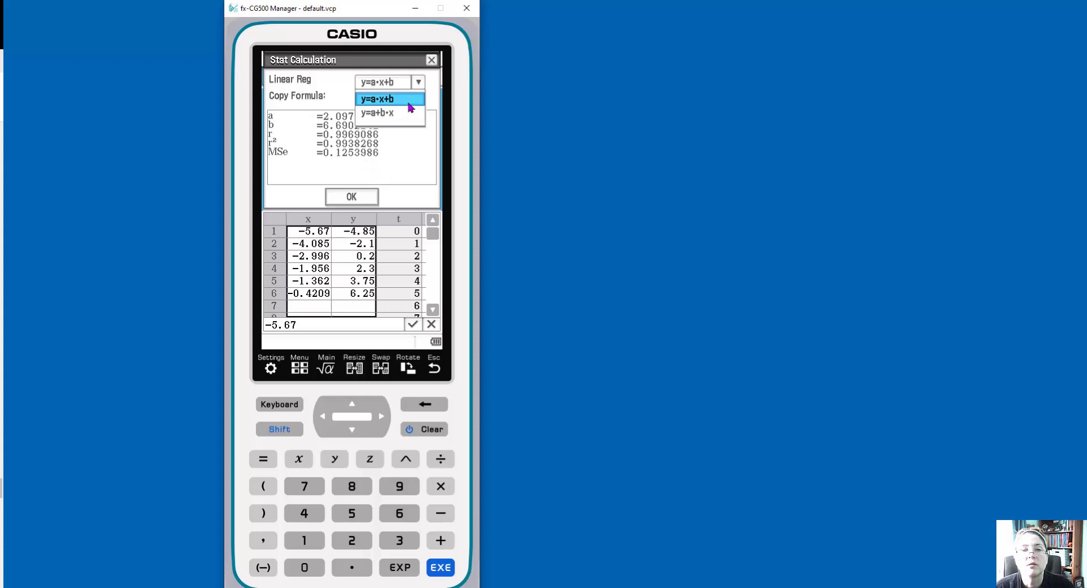
click(411, 147)
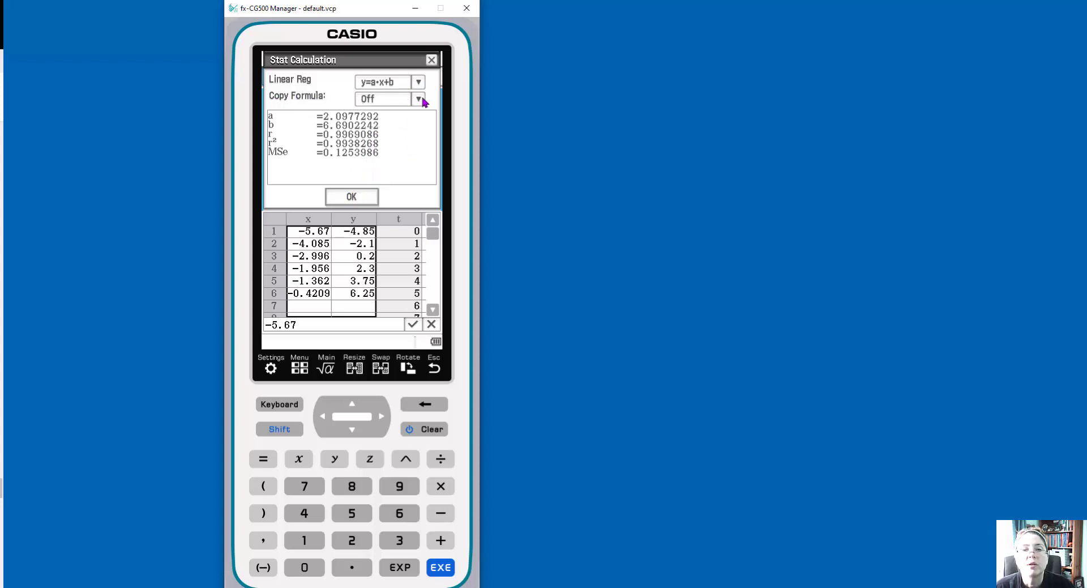
click(418, 100)
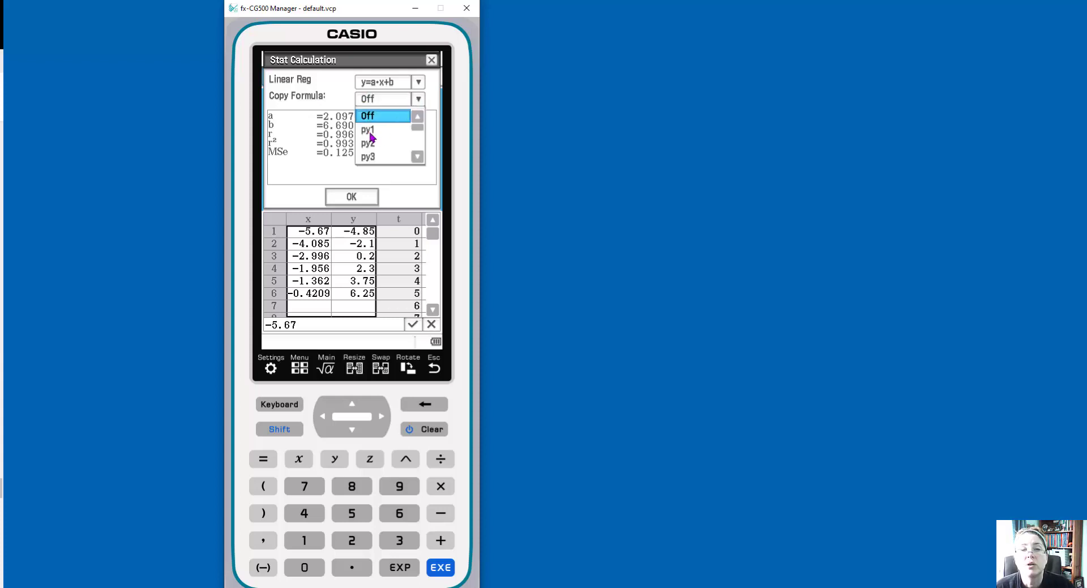
click(369, 131)
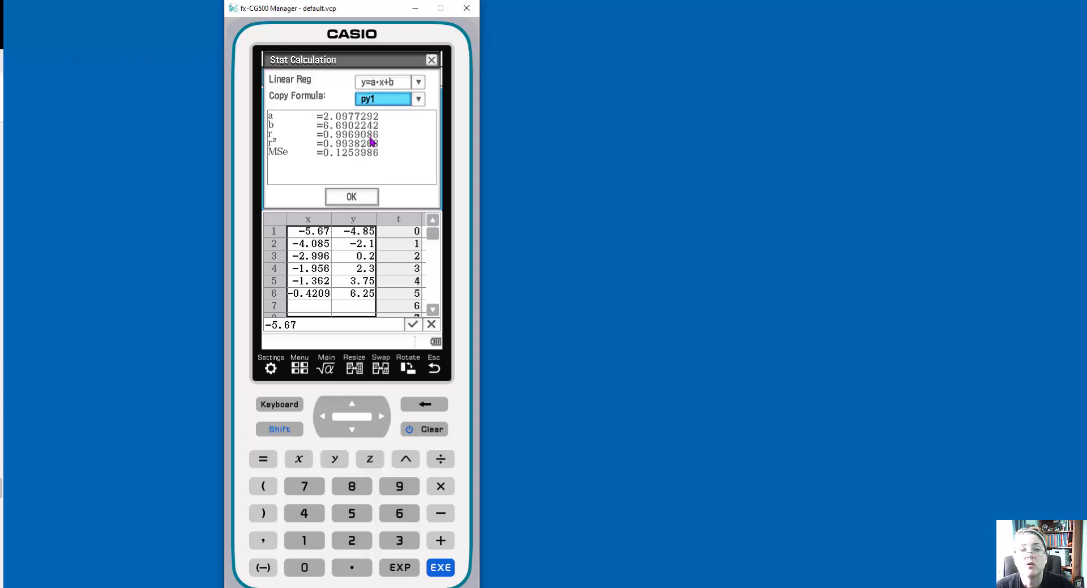
click(355, 198)
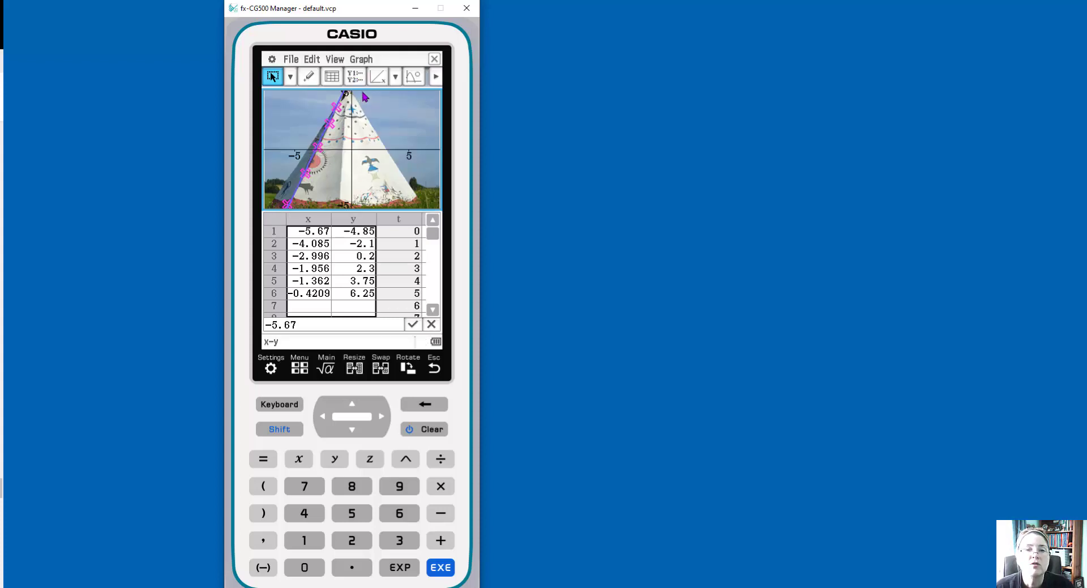
Examine the full py1 regression equation in the graph editor, then close it
click(355, 76)
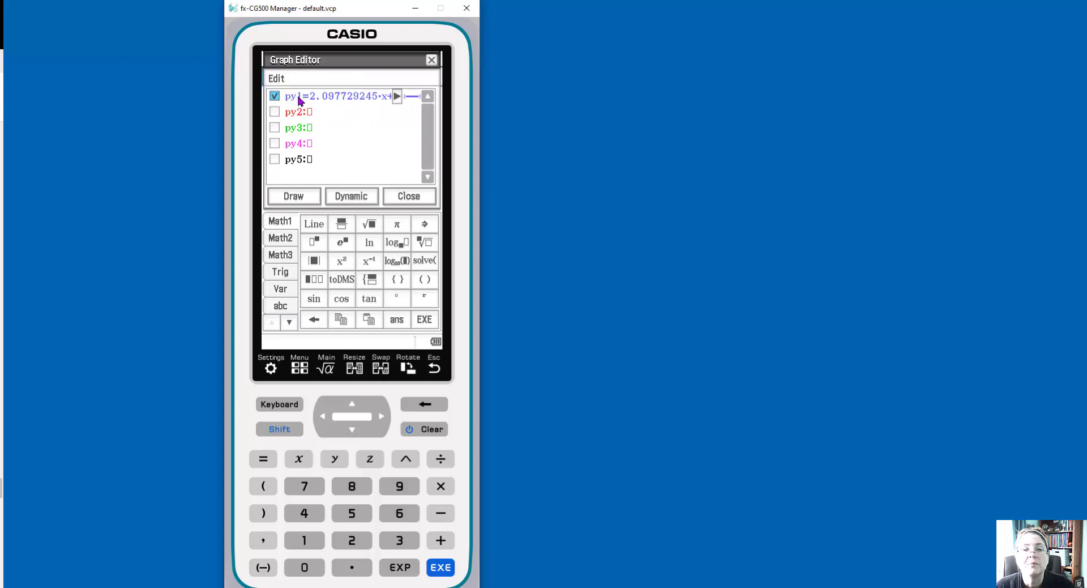
click(400, 97)
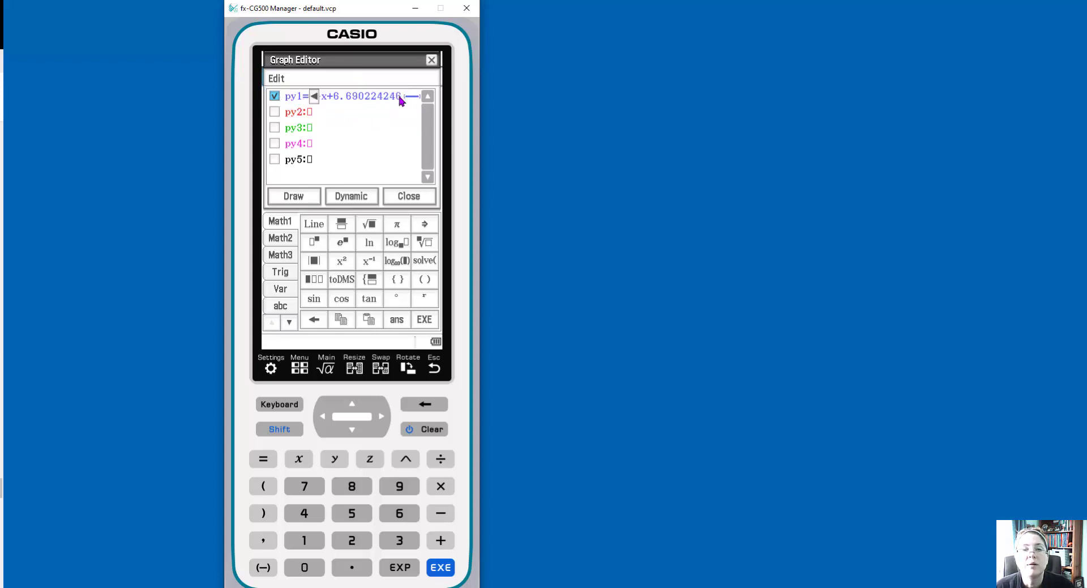
click(314, 96)
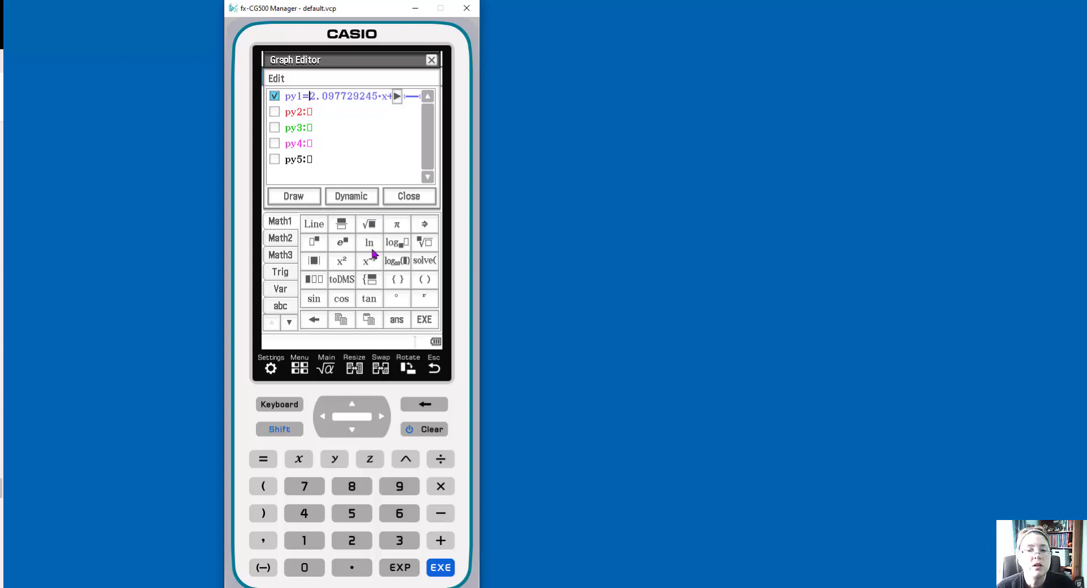
click(405, 198)
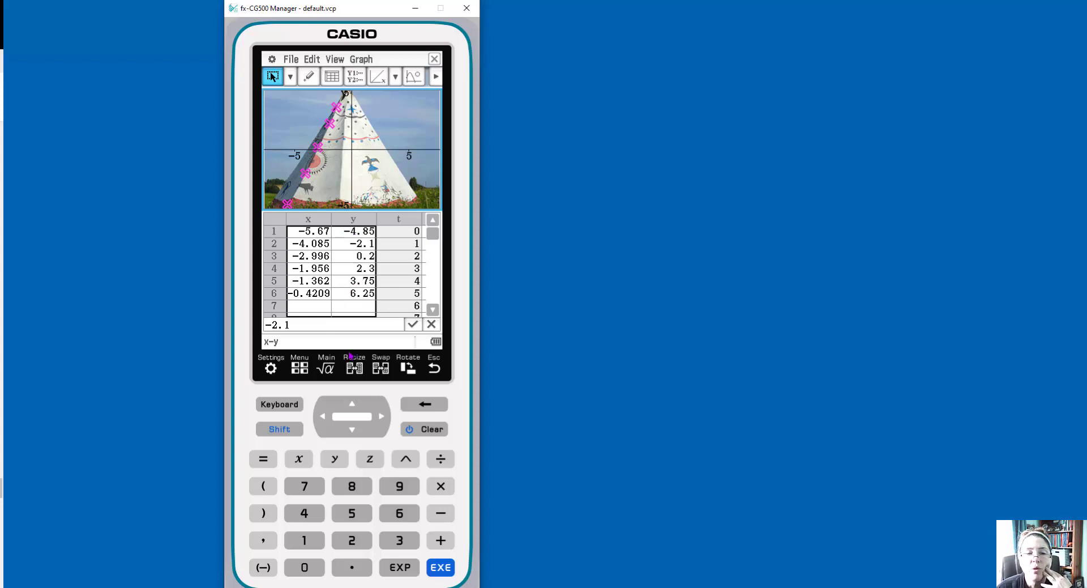
Return to the main menu of apps
click(302, 368)
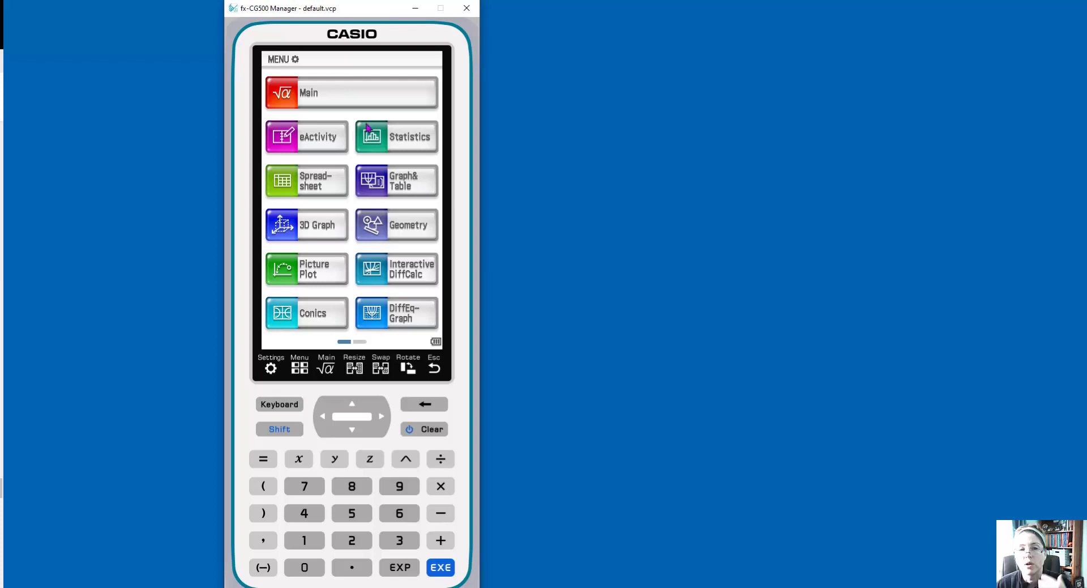